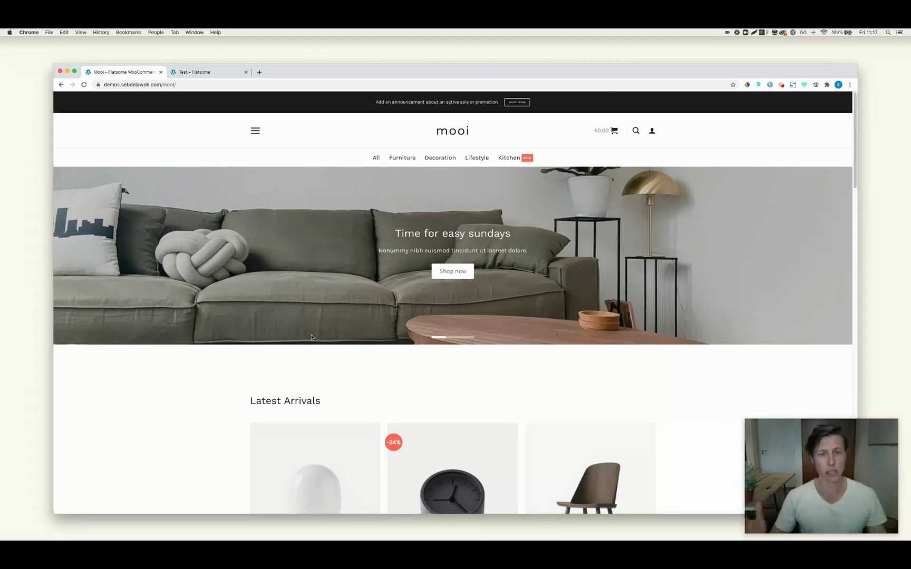
# Step: Scroll the Mooi demo store, look at the Test – Flatsome tab, then return to Mooi
pyautogui.scroll(-5, 561, 311)
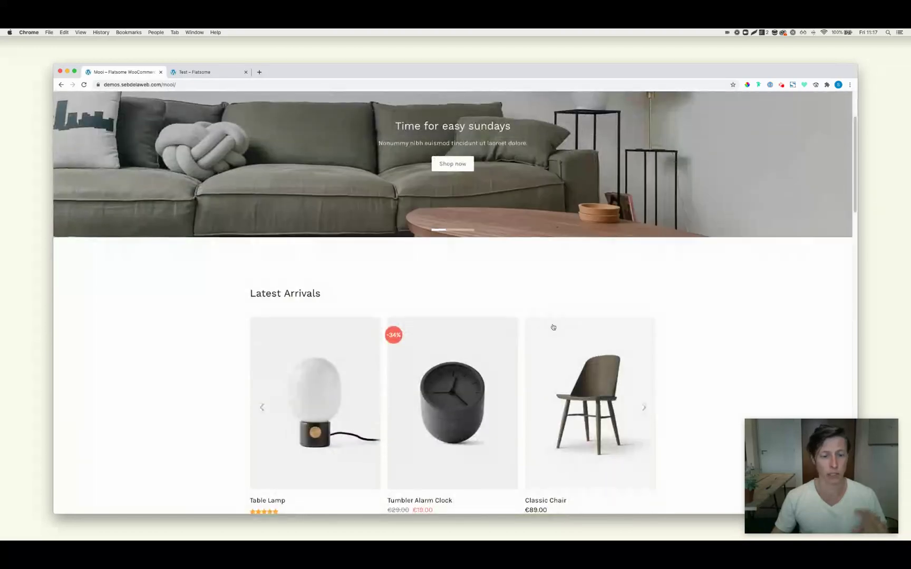
pyautogui.scroll(-3, 529, 360)
pyautogui.scroll(-4, 570, 352)
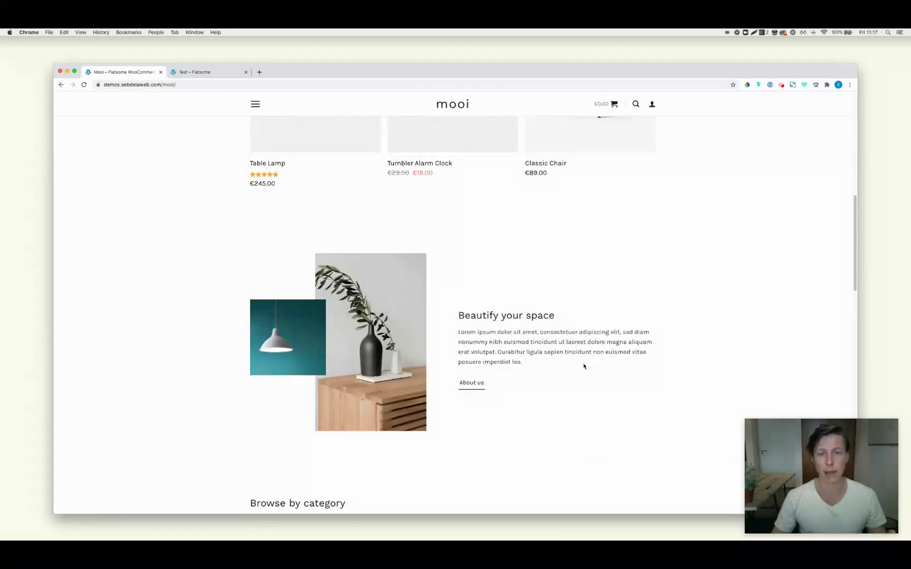
pyautogui.scroll(-4, 590, 353)
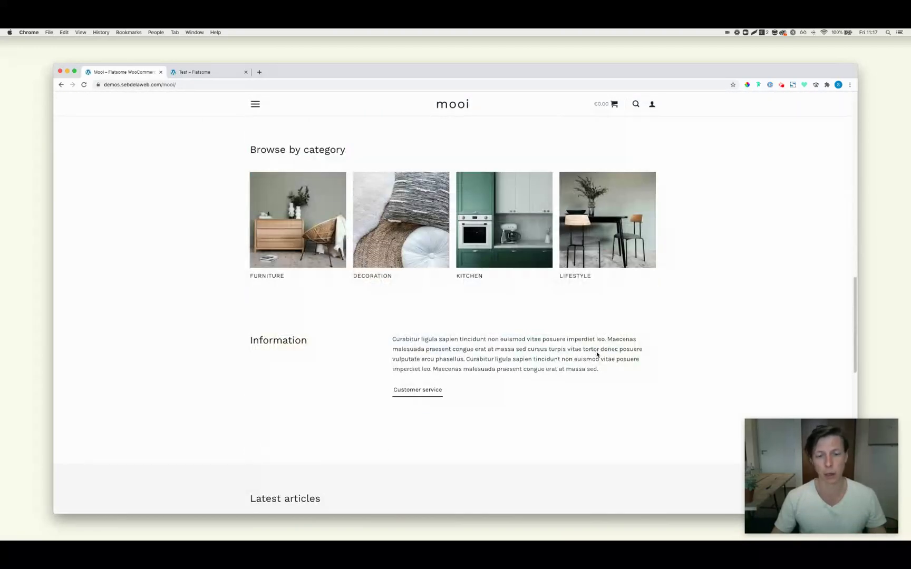
pyautogui.scroll(15, 595, 358)
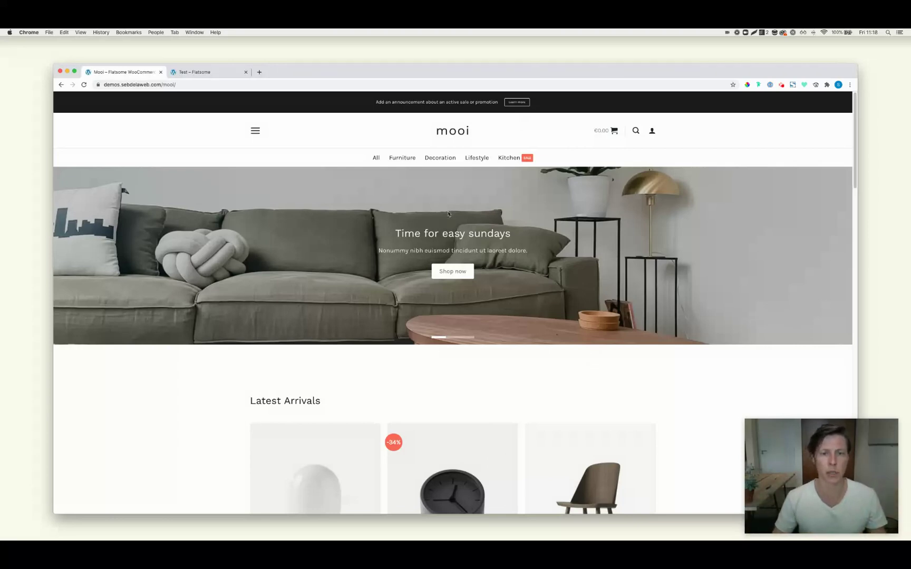
pyautogui.click(196, 72)
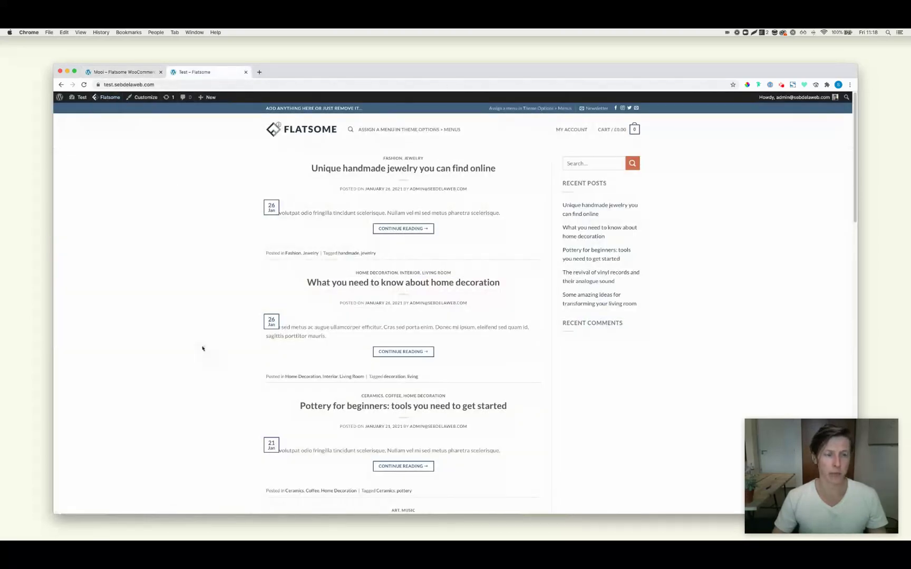
pyautogui.moveTo(110, 98)
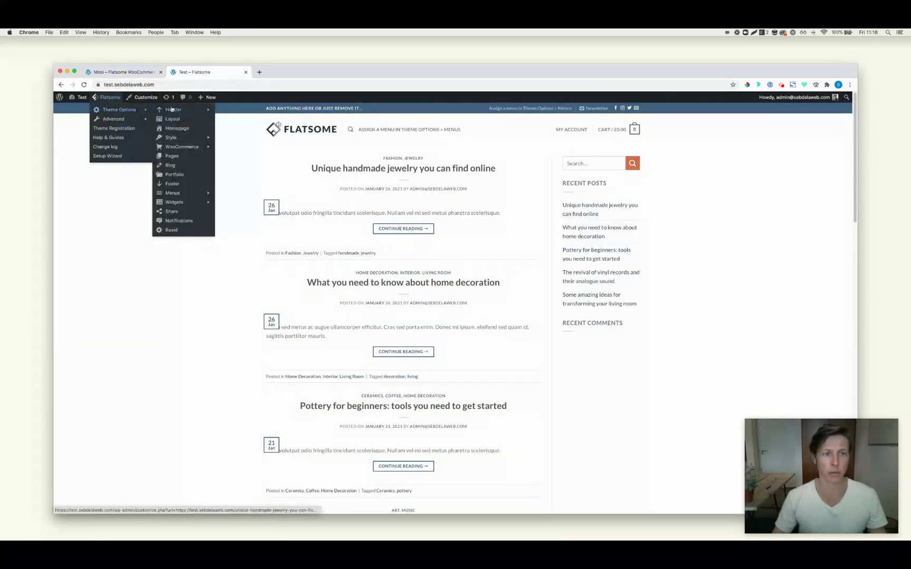
pyautogui.moveTo(171, 110)
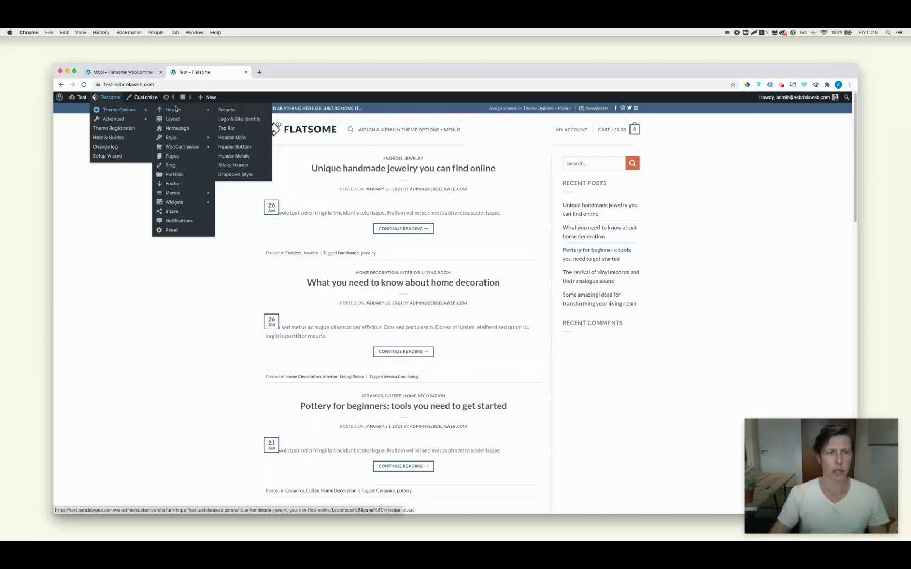
pyautogui.moveTo(182, 141)
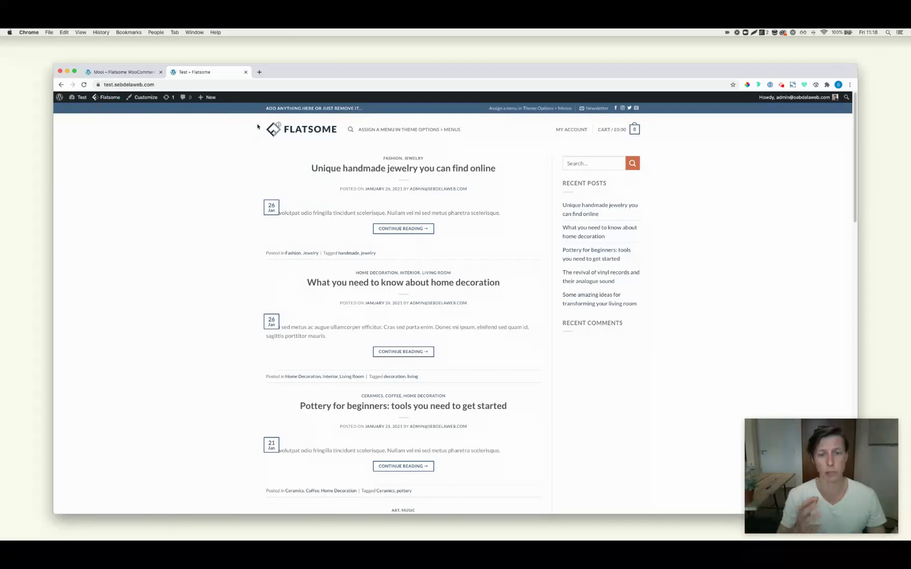
pyautogui.click(134, 76)
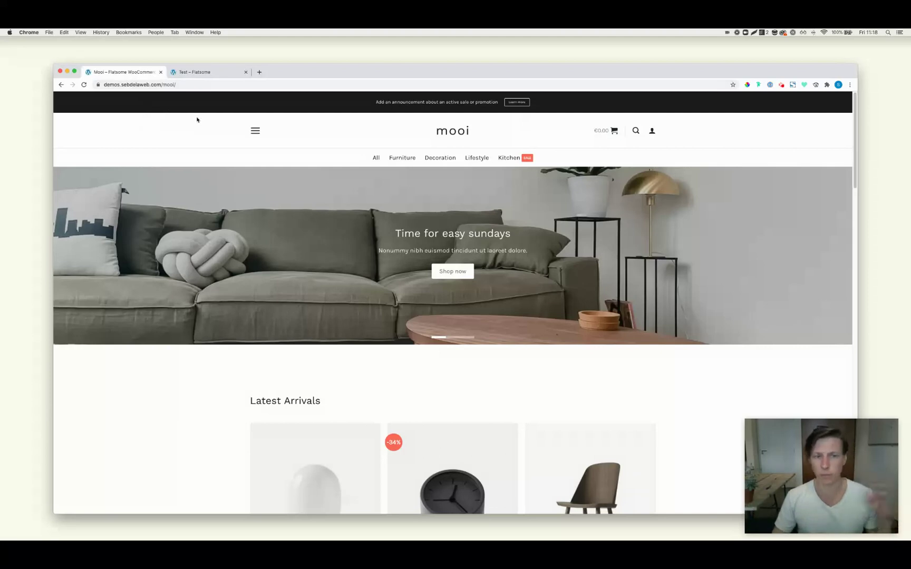
# Step: Append wp-admin to the Mooi address and open Flatsome's Advanced Backup and Import page
pyautogui.doubleClick(164, 84)
pyautogui.click(275, 87)
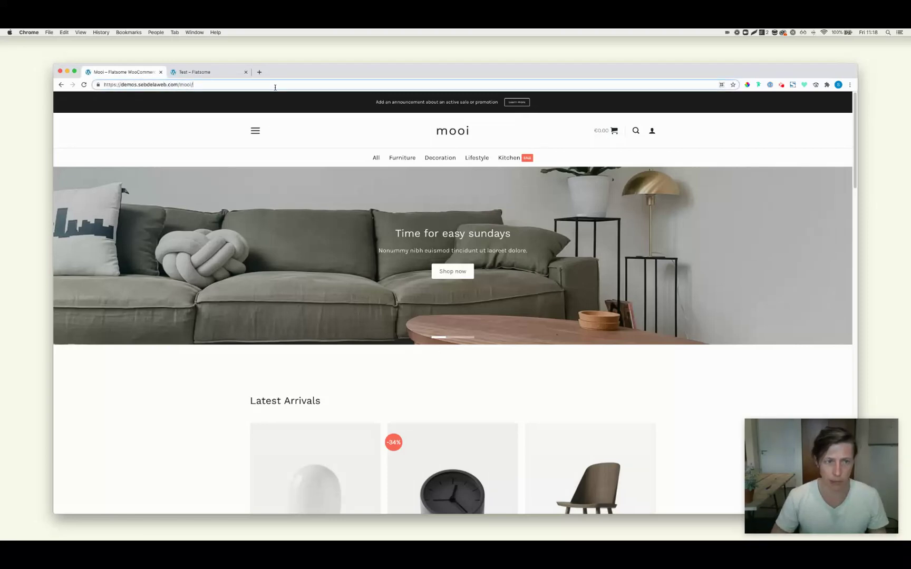
pyautogui.write('wp-admin')
pyautogui.press('Return')
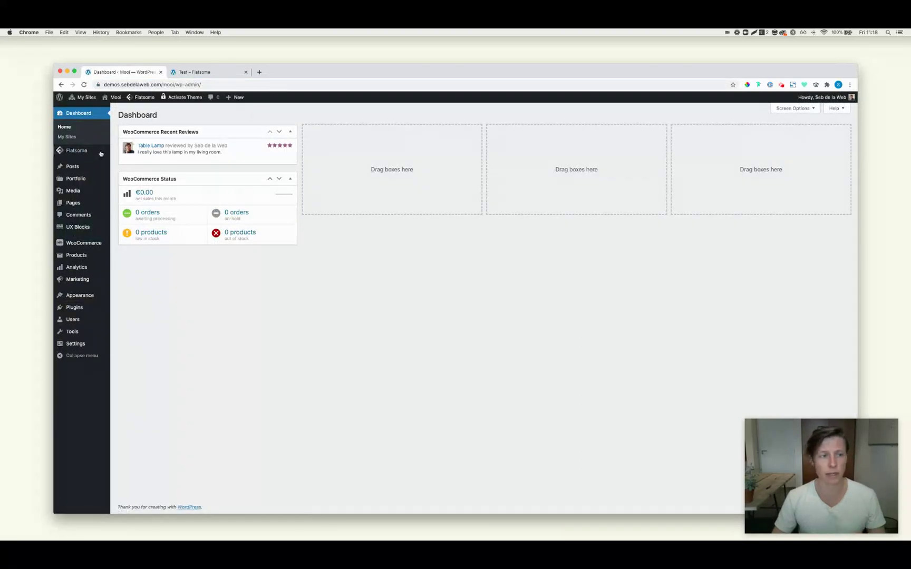
pyautogui.moveTo(76, 150)
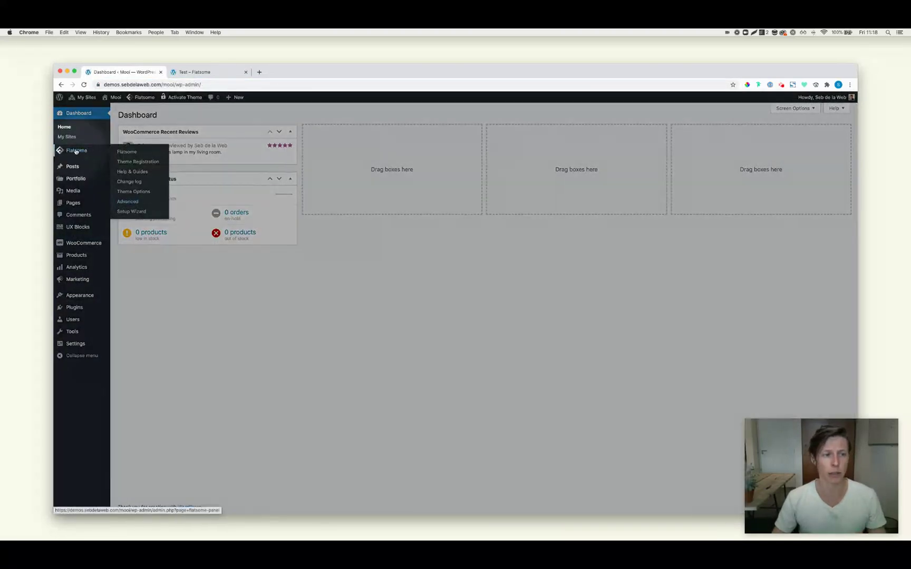
pyautogui.click(135, 202)
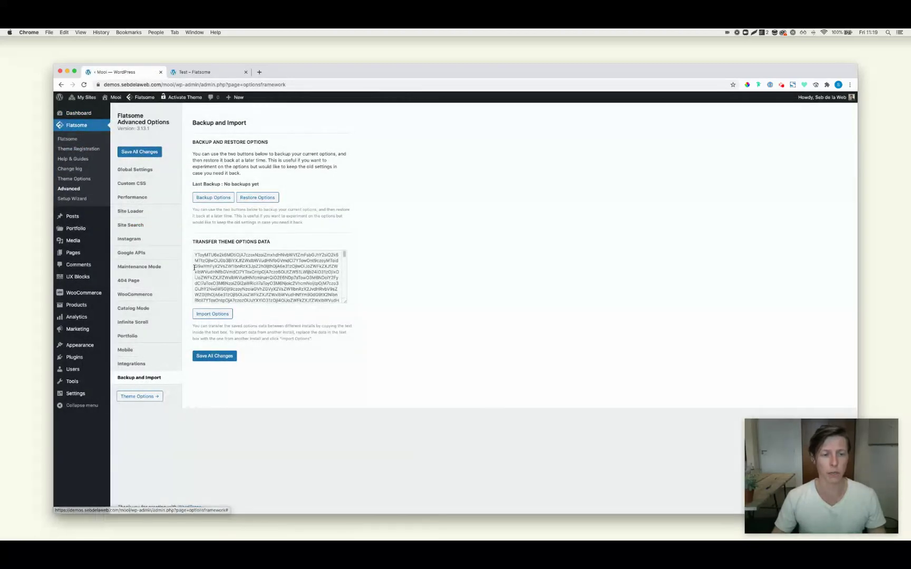
# Step: Select all of Mooi's Transfer Theme Options Data and copy it
pyautogui.moveTo(271, 273); pyautogui.dragTo(256, 301)
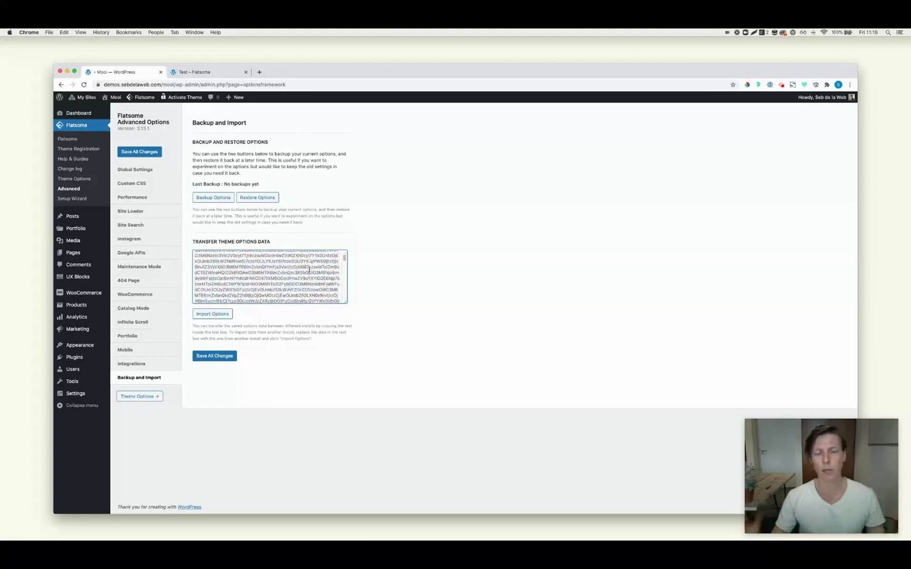
pyautogui.scroll(5, 335, 270)
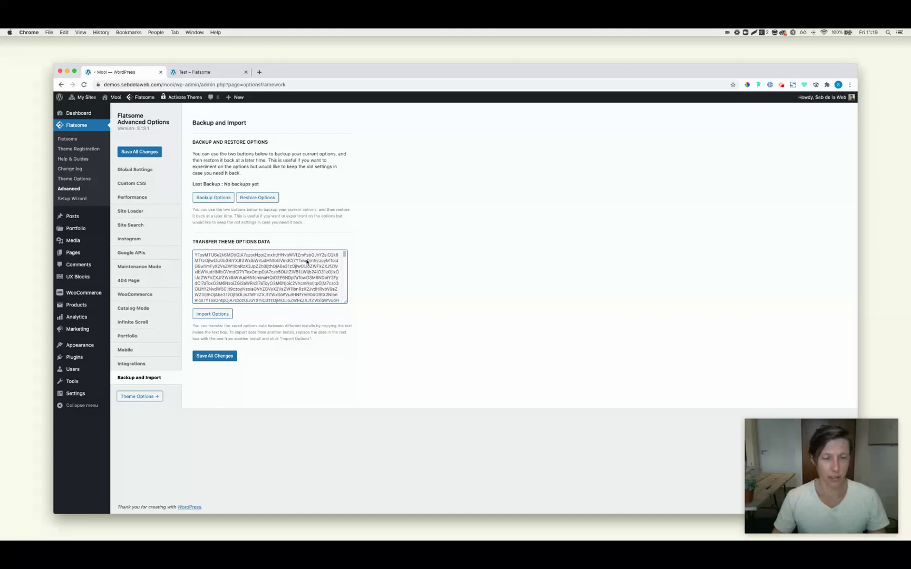
pyautogui.press('super+a')
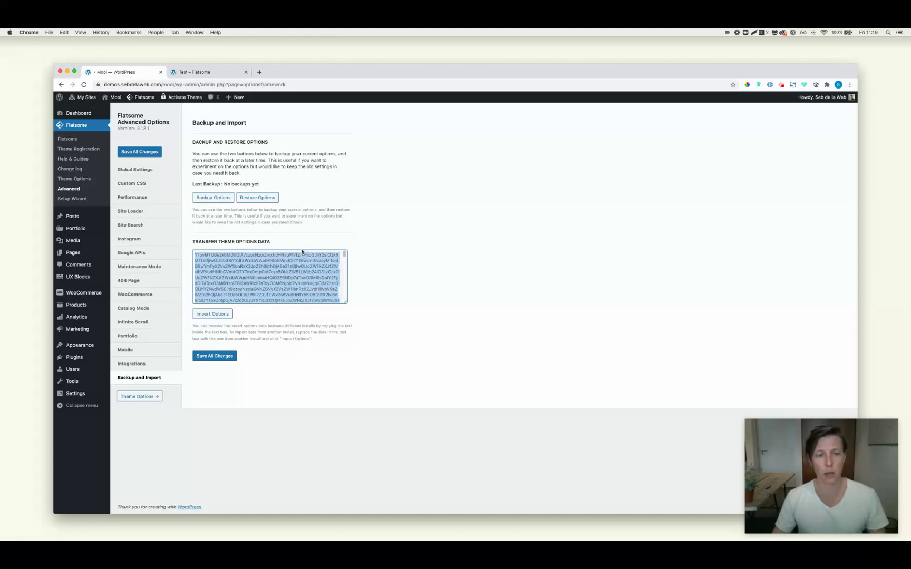
pyautogui.rightClick(298, 261)
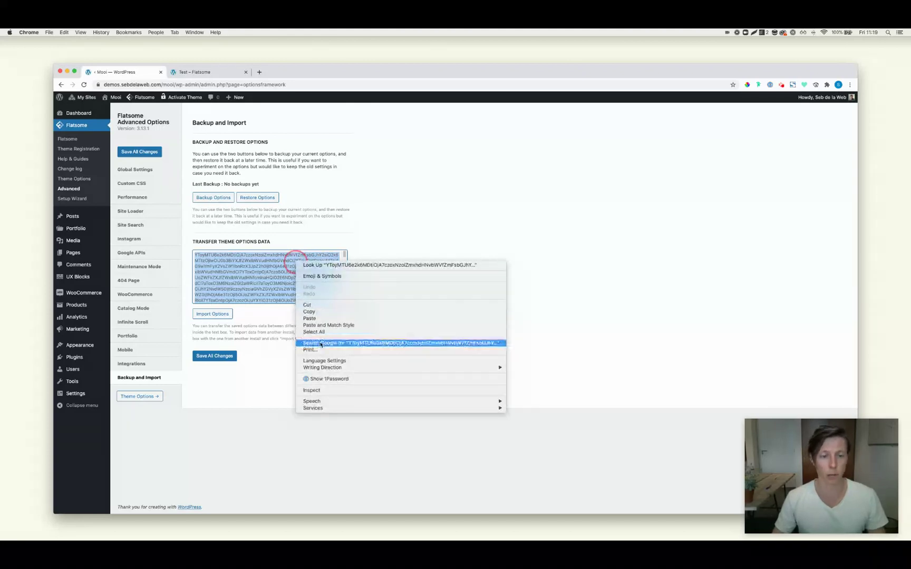
pyautogui.click(319, 317)
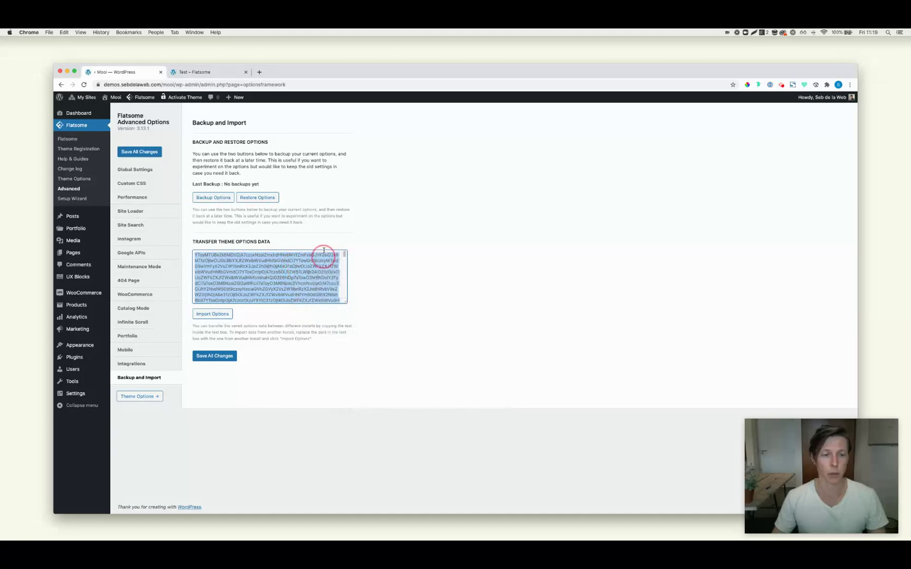
pyautogui.click(356, 156)
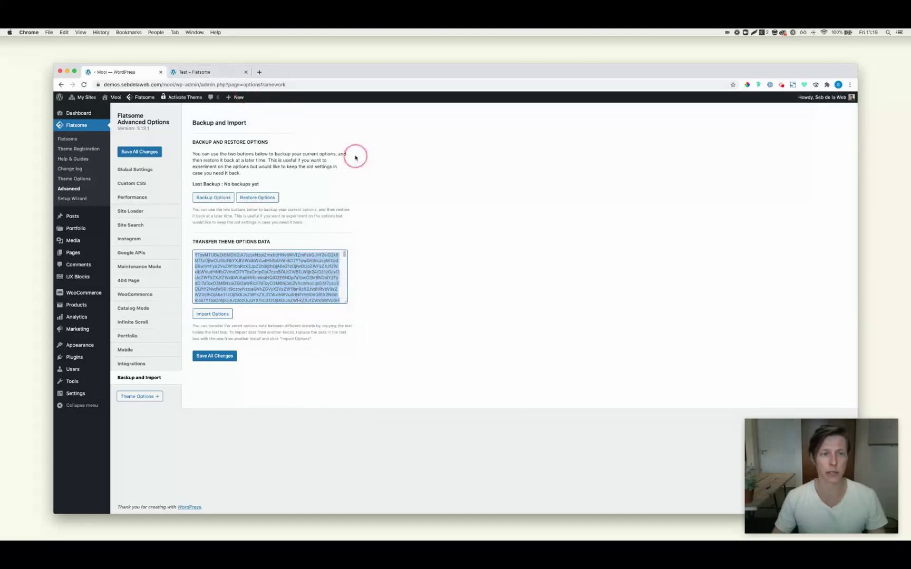
# Step: On the Test – Flatsome site, open the admin's Flatsome Advanced Backup and Import page
pyautogui.click(221, 75)
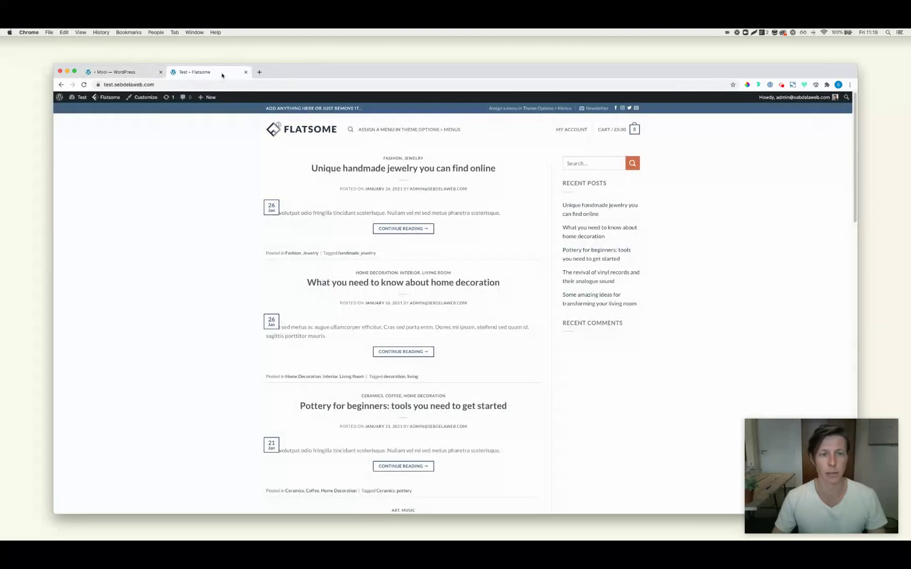
pyautogui.click(78, 98)
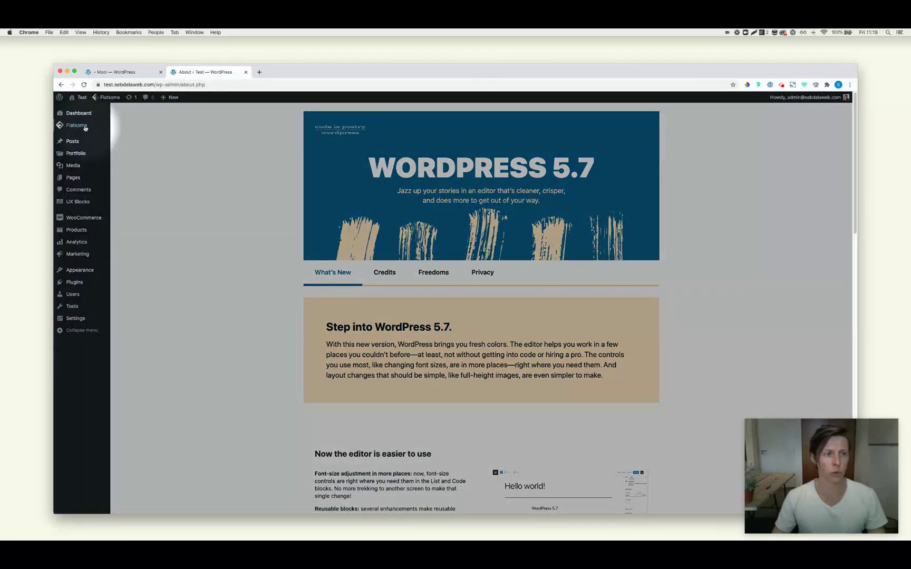
pyautogui.moveTo(80, 125)
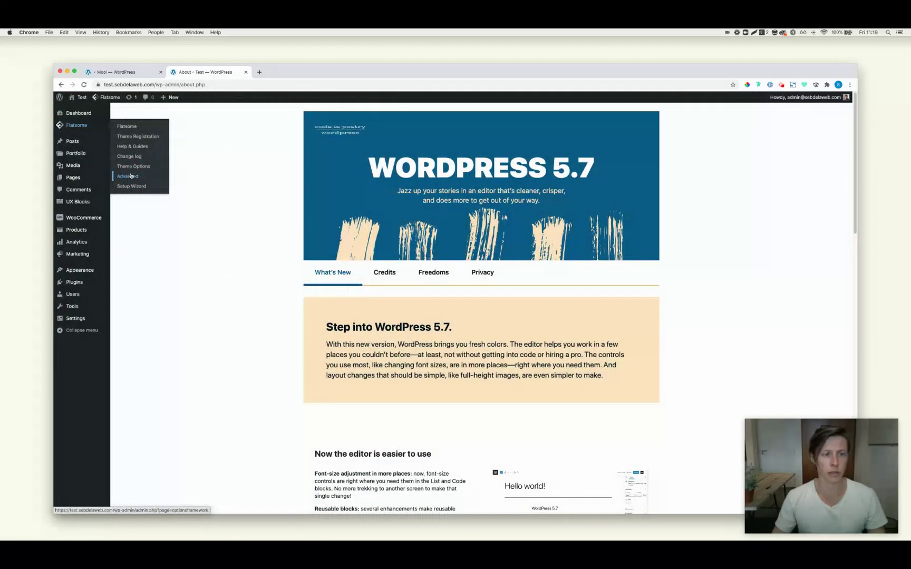
pyautogui.click(130, 176)
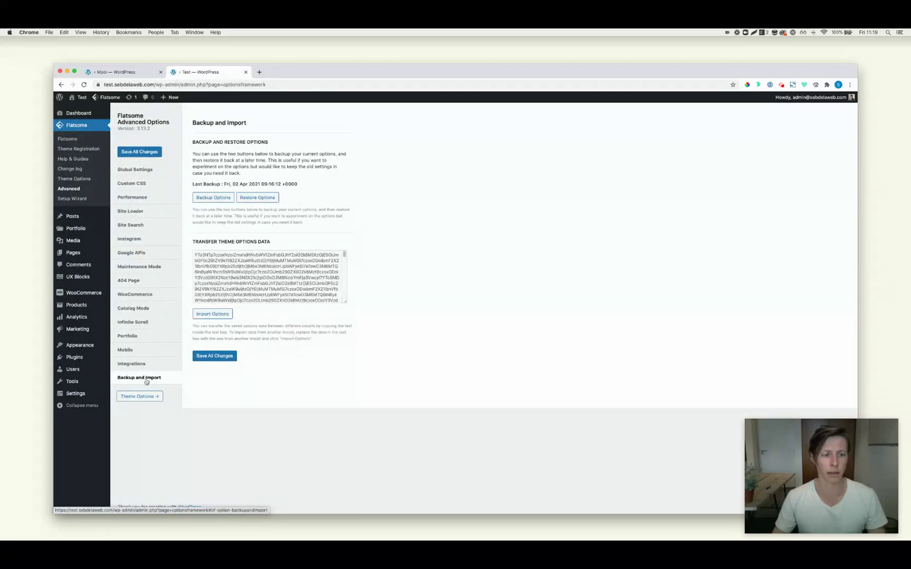
# Step: Clear the Transfer Theme Options Data box and paste in the copied Mooi options
pyautogui.click(237, 272)
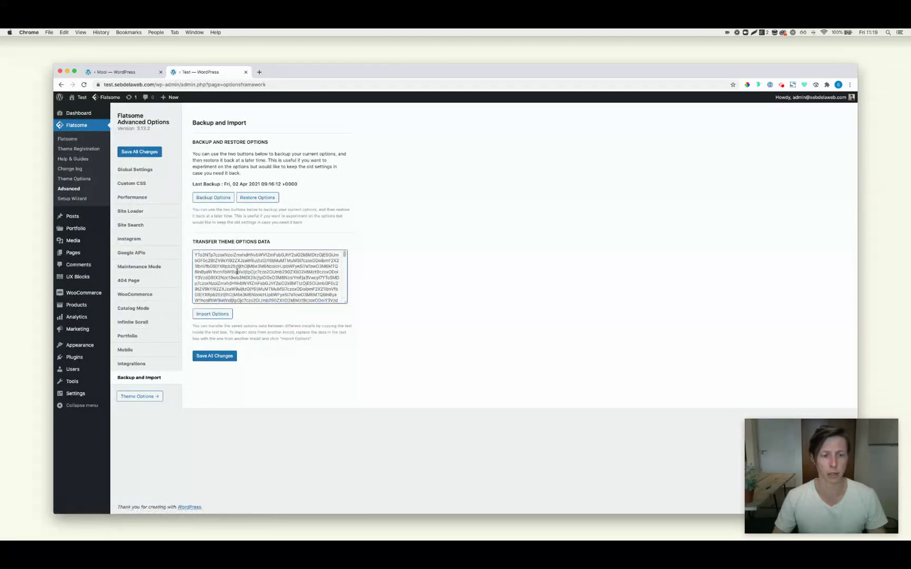
pyautogui.press('super+a')
pyautogui.press('BackSpace')
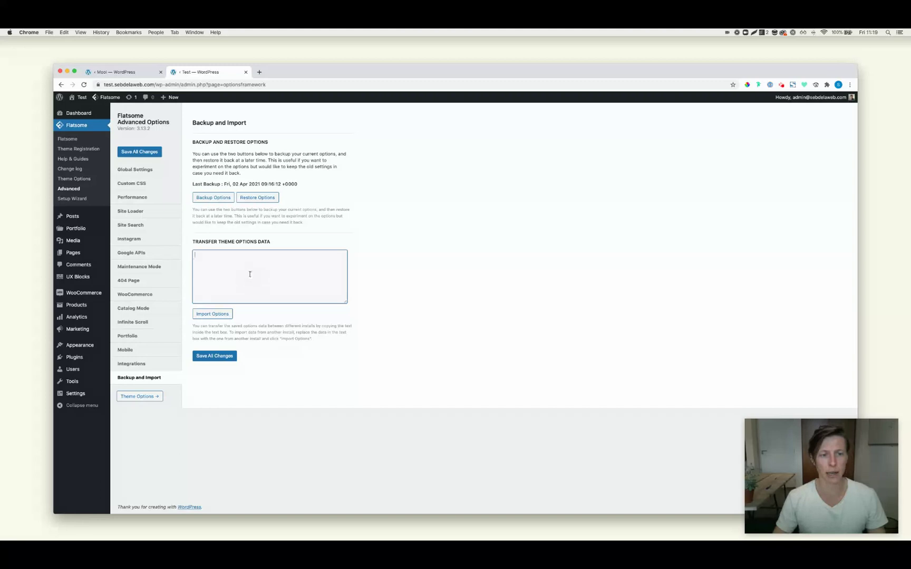
pyautogui.press('super+v')
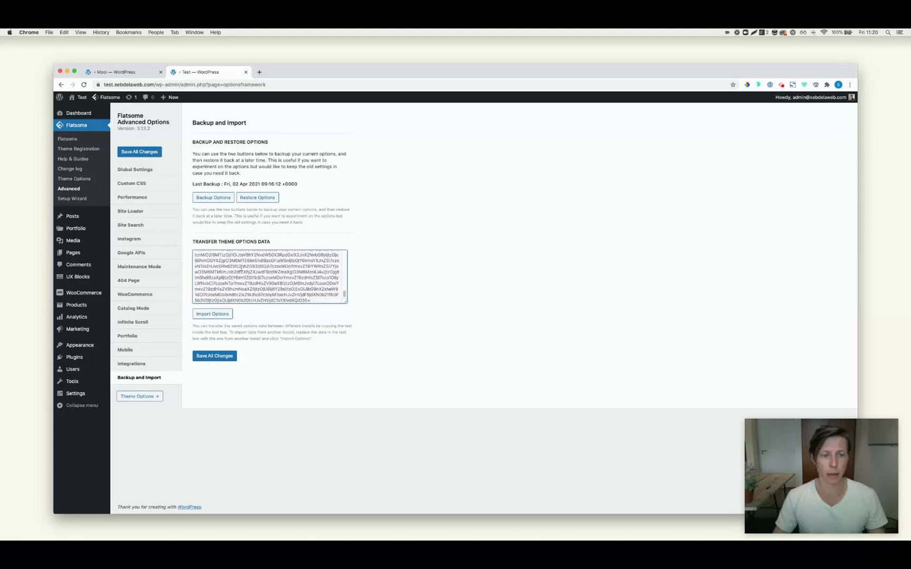
# Step: Import the pasted options, confirm, check the Last Backup status, and open the homepage in a new tab
pyautogui.click(219, 315)
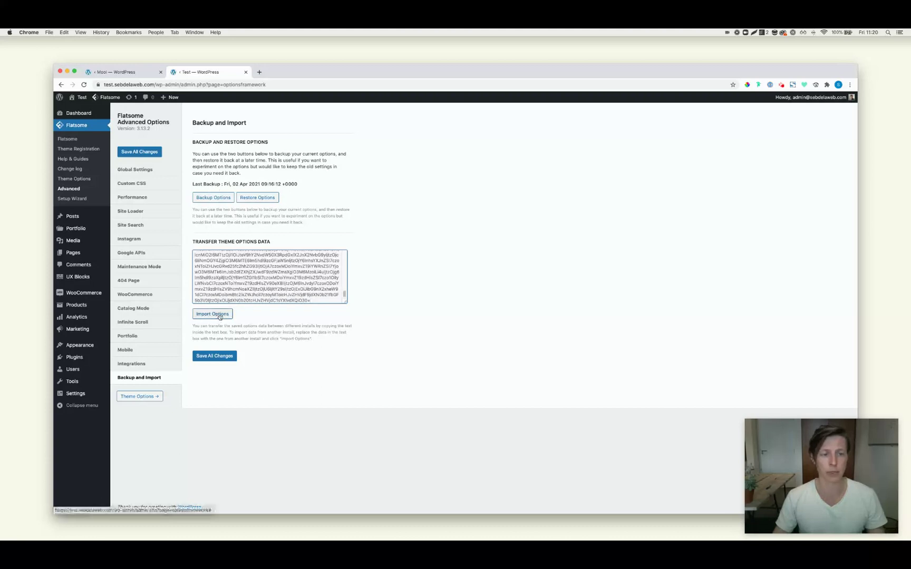
pyautogui.click(519, 125)
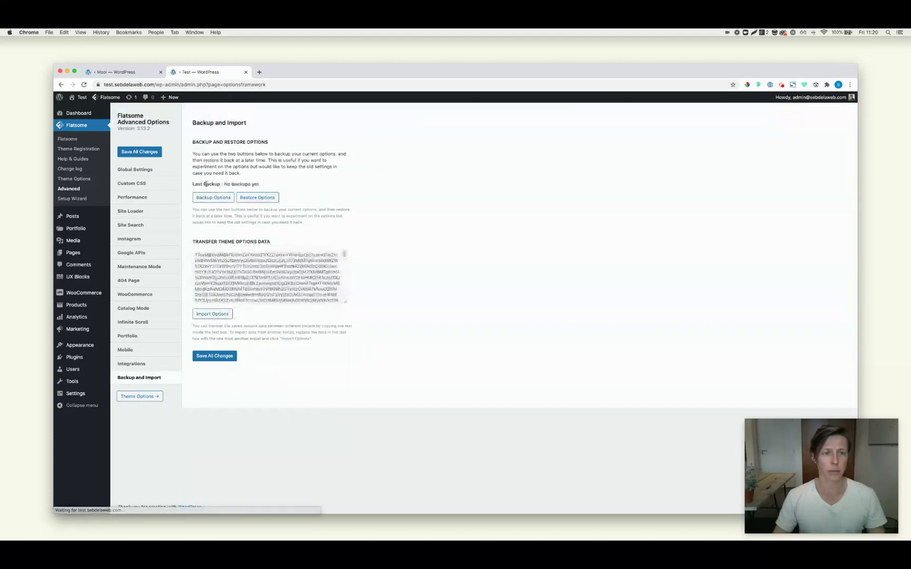
pyautogui.moveTo(193, 184); pyautogui.dragTo(252, 184)
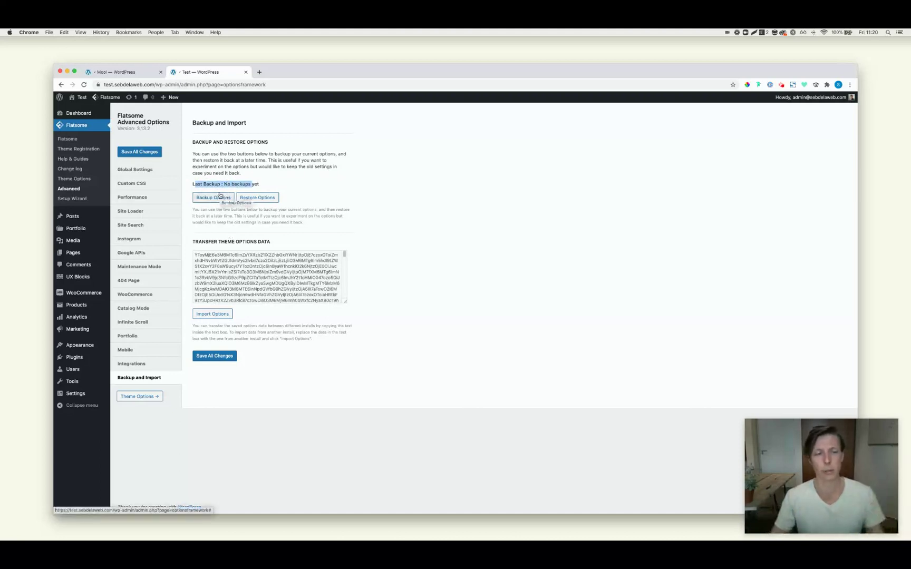
pyautogui.moveTo(220, 196); pyautogui.dragTo(206, 244)
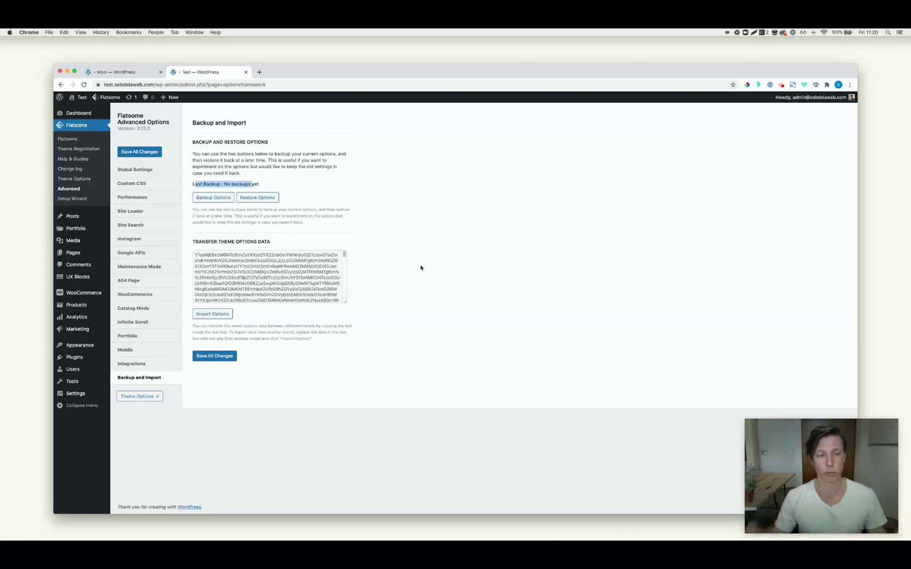
pyautogui.keyDown('super'); pyautogui.click(77, 109); pyautogui.keyUp('super')
# Step: Switch to the test homepage tab and scroll it to check the Mooi header and announcement bar
pyautogui.click(290, 75)
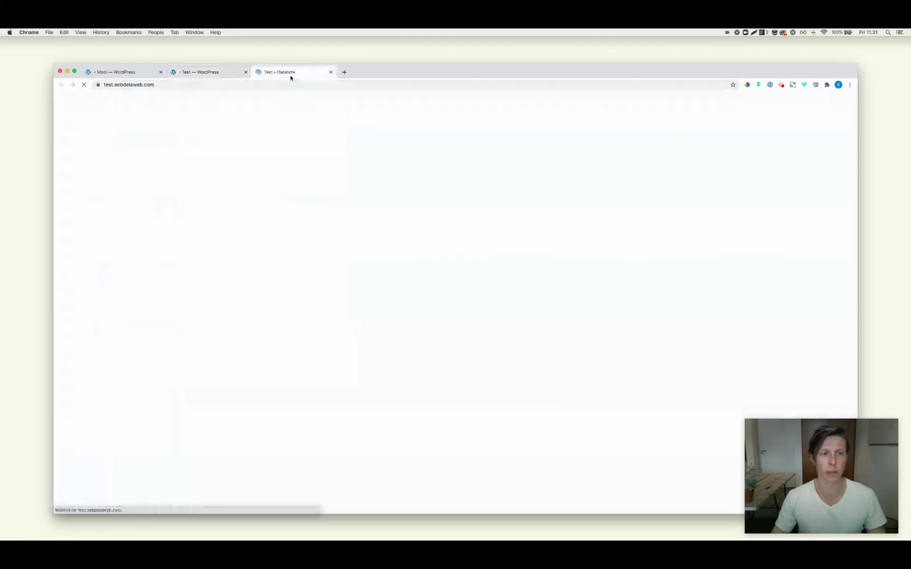
pyautogui.scroll(-5, 449, 316)
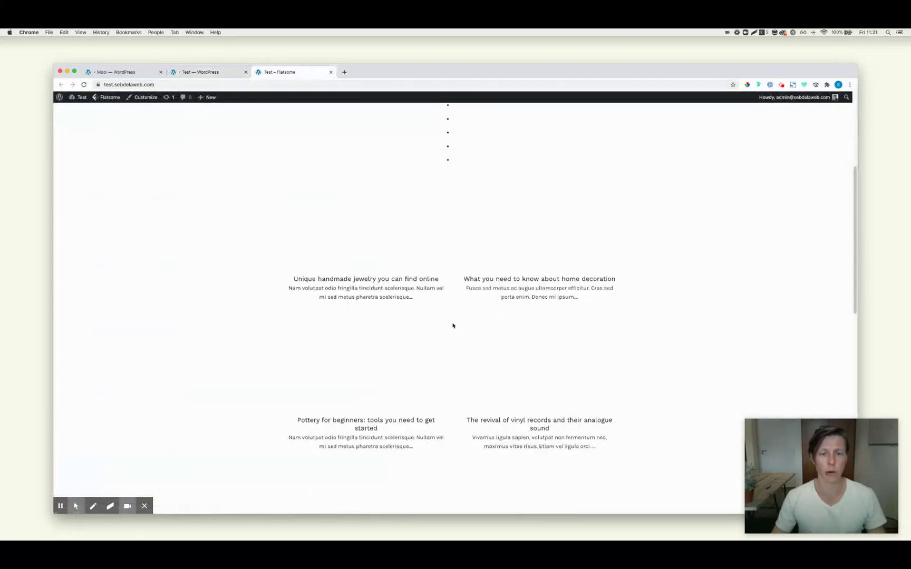
pyautogui.scroll(-4, 452, 328)
pyautogui.scroll(8, 453, 330)
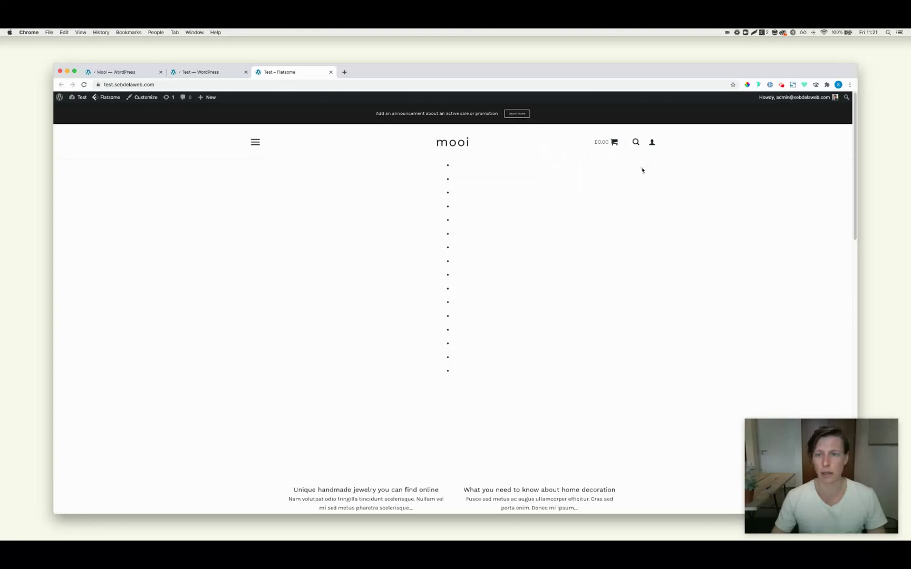
pyautogui.scroll(-6, 560, 271)
pyautogui.scroll(6, 411, 266)
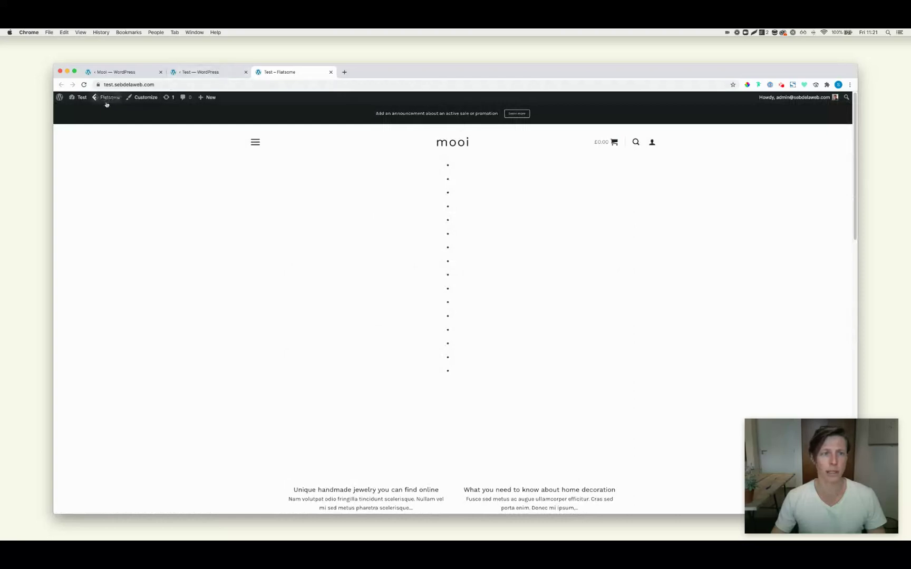
pyautogui.moveTo(108, 98)
pyautogui.moveTo(131, 110)
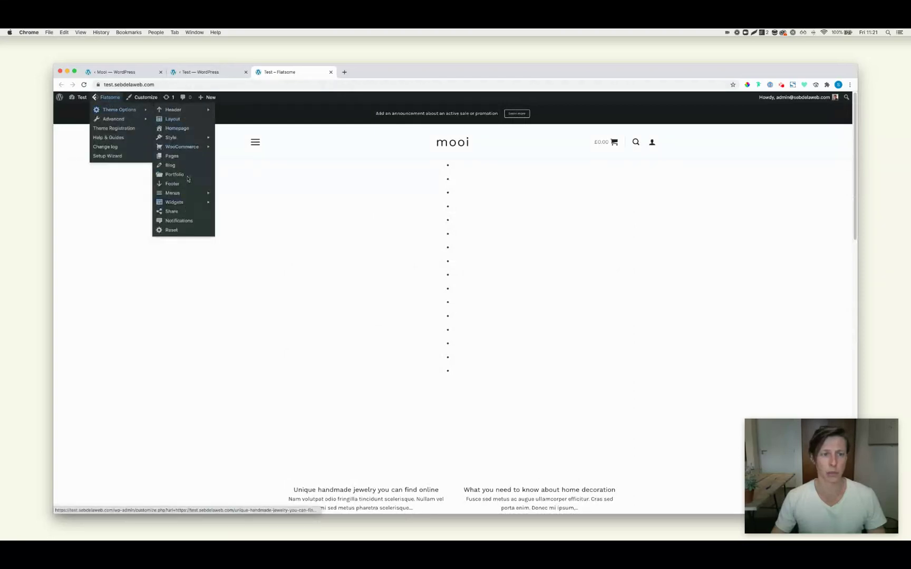
pyautogui.moveTo(184, 108)
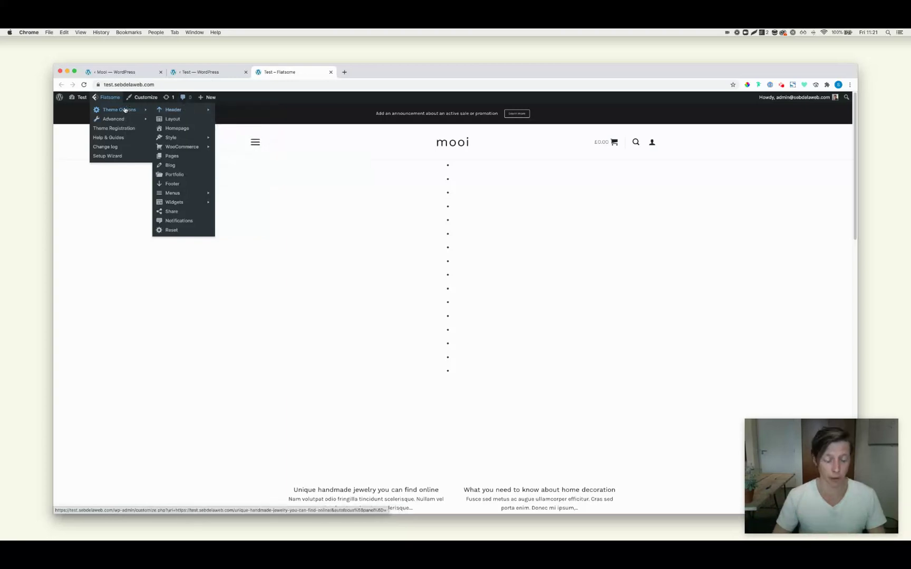
pyautogui.press('super+t')
# Step: Load the Mooi – Flatsome WooCommerce Demo homepage via the 'mooi' address suggestion and scroll through it
pyautogui.write('moi')
pyautogui.press('BackSpace')
pyautogui.write('oi')
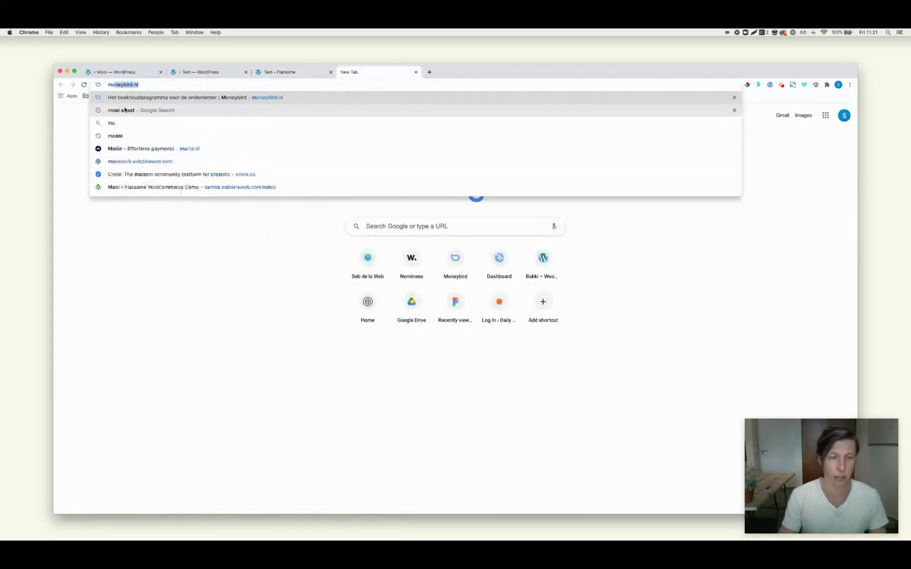
pyautogui.press('Down')
pyautogui.press('Down')
pyautogui.press('Down')
pyautogui.press('Down')
pyautogui.press('Down')
pyautogui.press('Return')
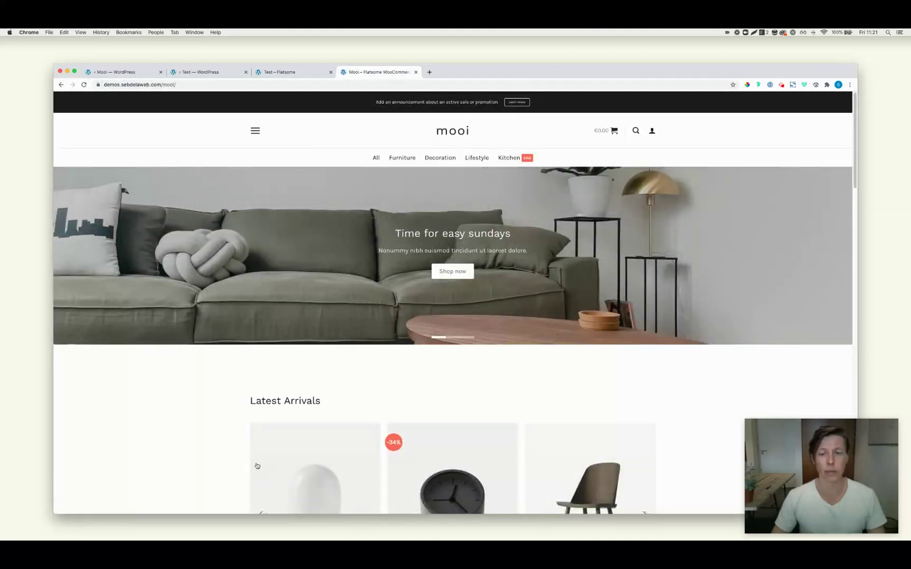
pyautogui.scroll(-3, 544, 369)
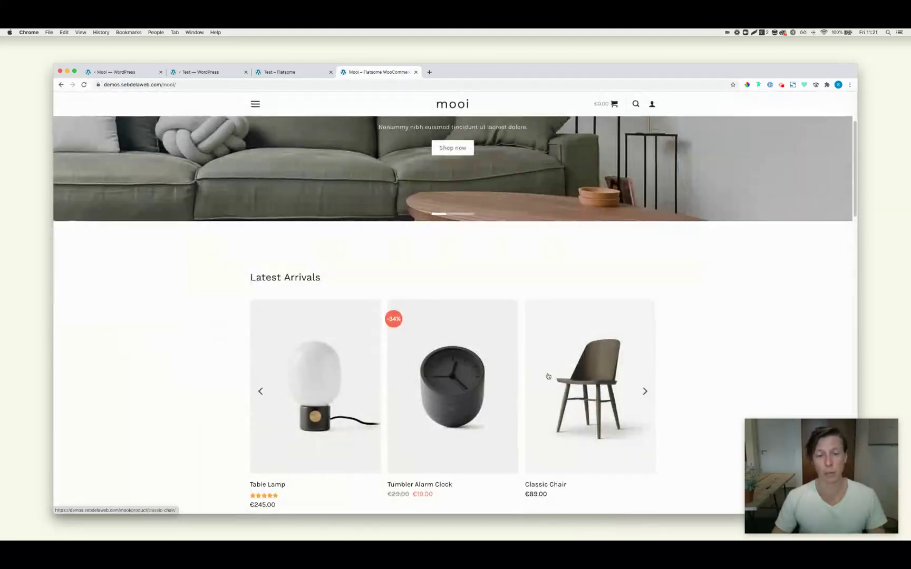
pyautogui.scroll(-3, 548, 373)
pyautogui.scroll(-1, 550, 373)
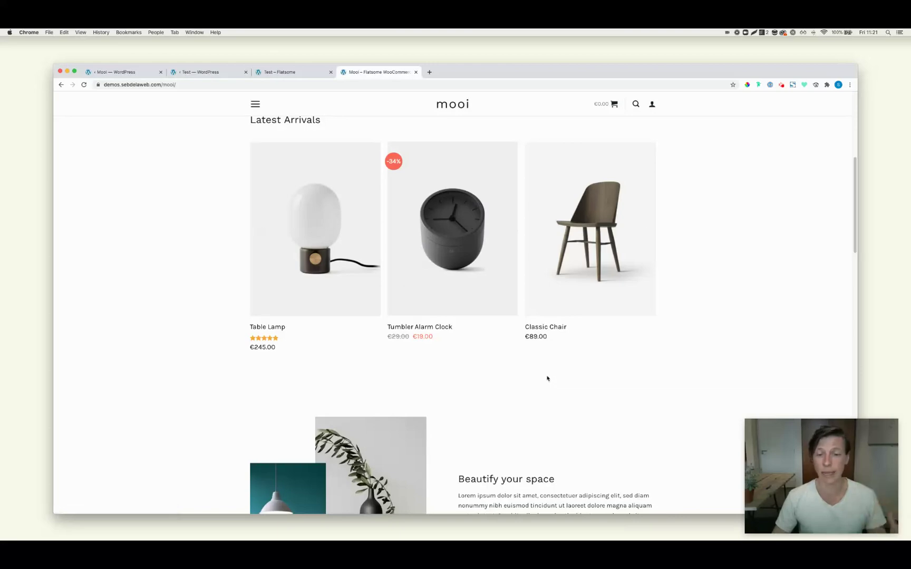
pyautogui.scroll(-10, 549, 380)
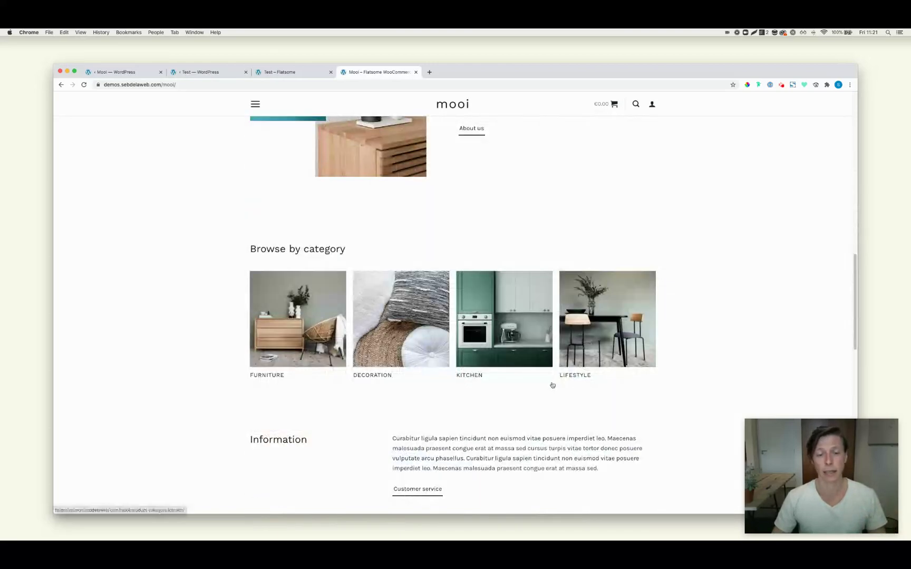
pyautogui.scroll(-5, 552, 386)
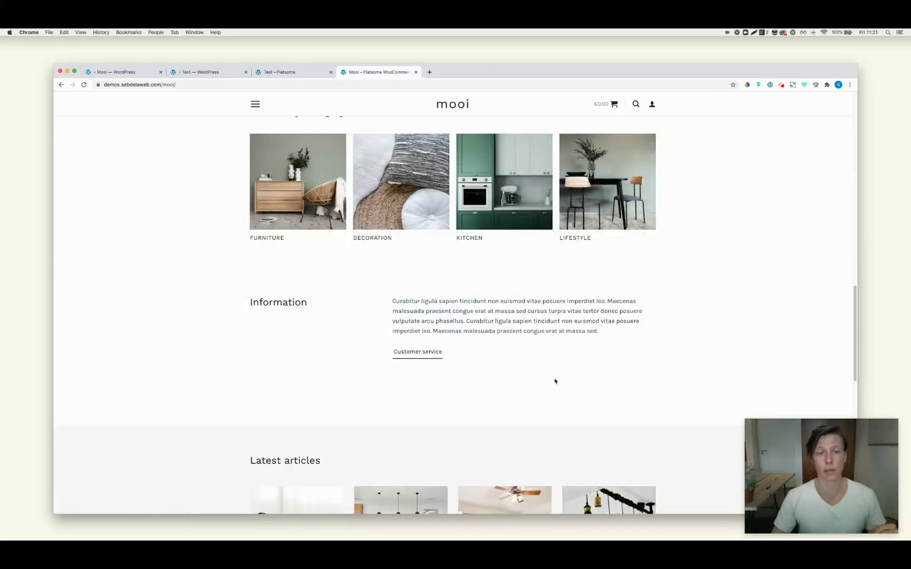
pyautogui.scroll(-13, 557, 384)
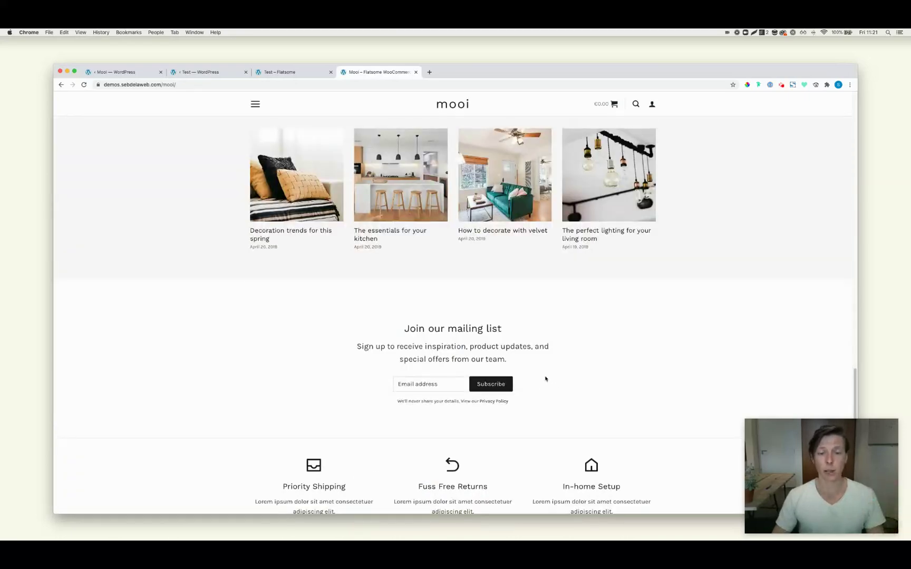
pyautogui.scroll(-7, 542, 380)
pyautogui.scroll(20, 541, 386)
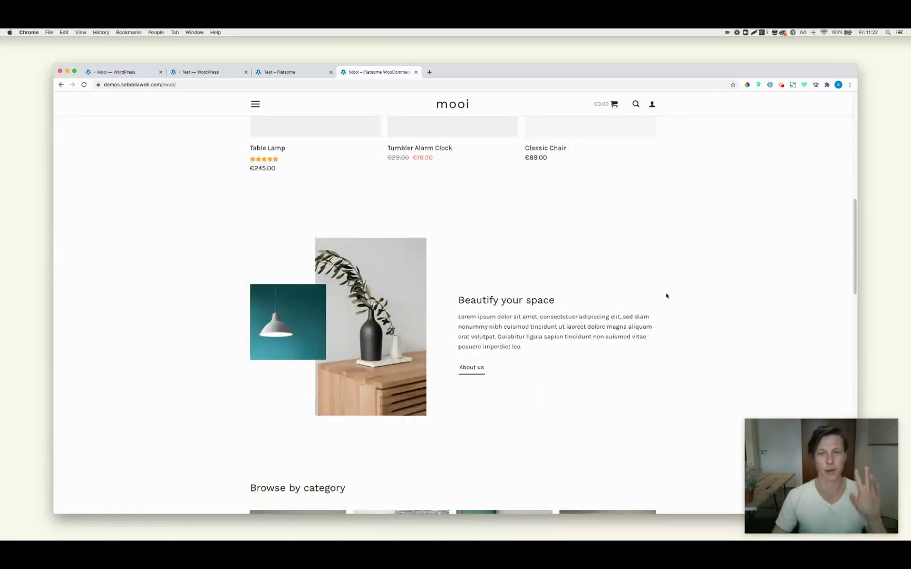